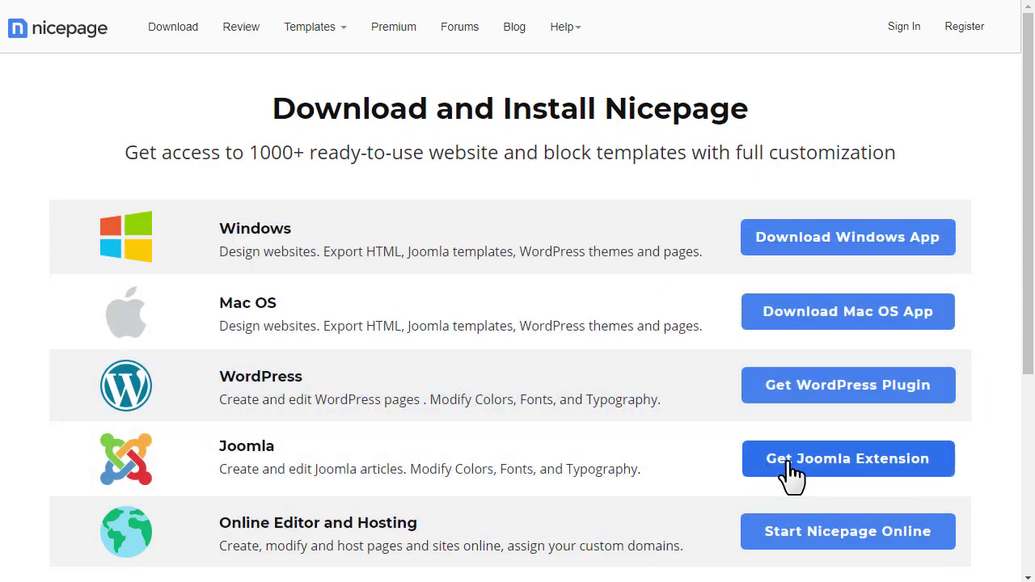
Download the Nicepage extension zip for Joomla from the Nicepage Download page
left_click(789, 457)
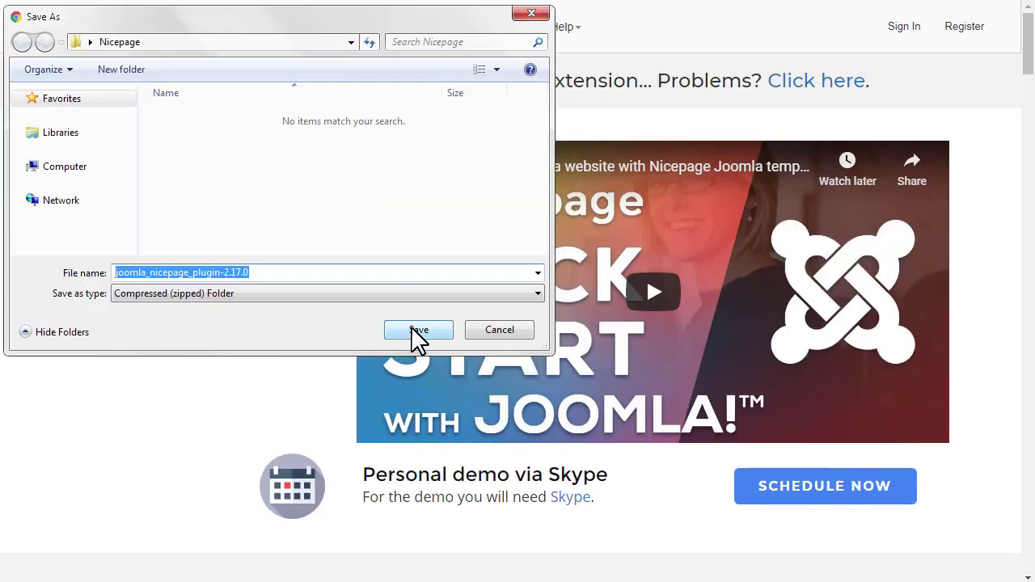
left_click(414, 330)
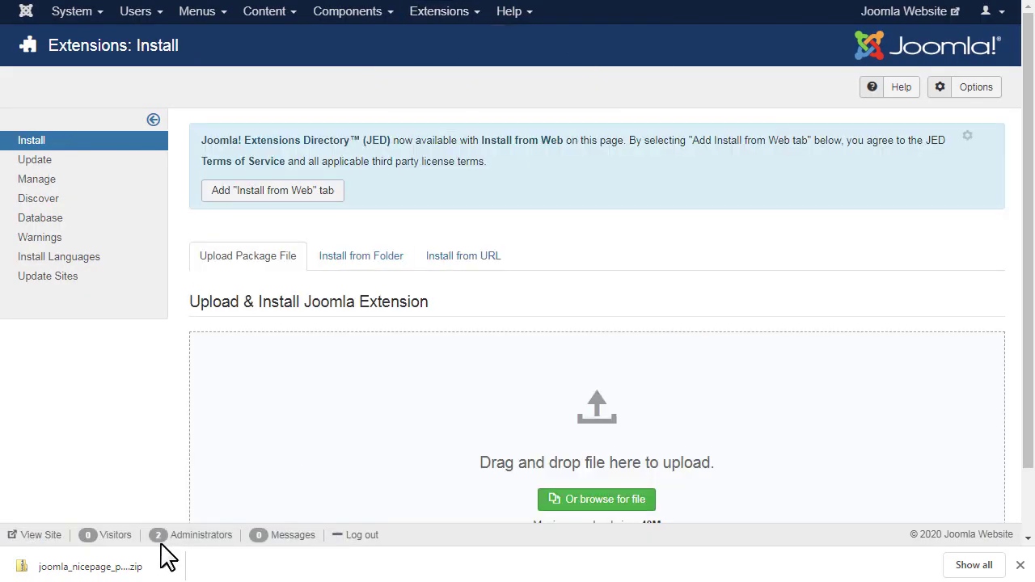
Drop the downloaded Nicepage zip onto Joomla's Upload Package File area to install it
left_click_drag(166, 558, 388, 390)
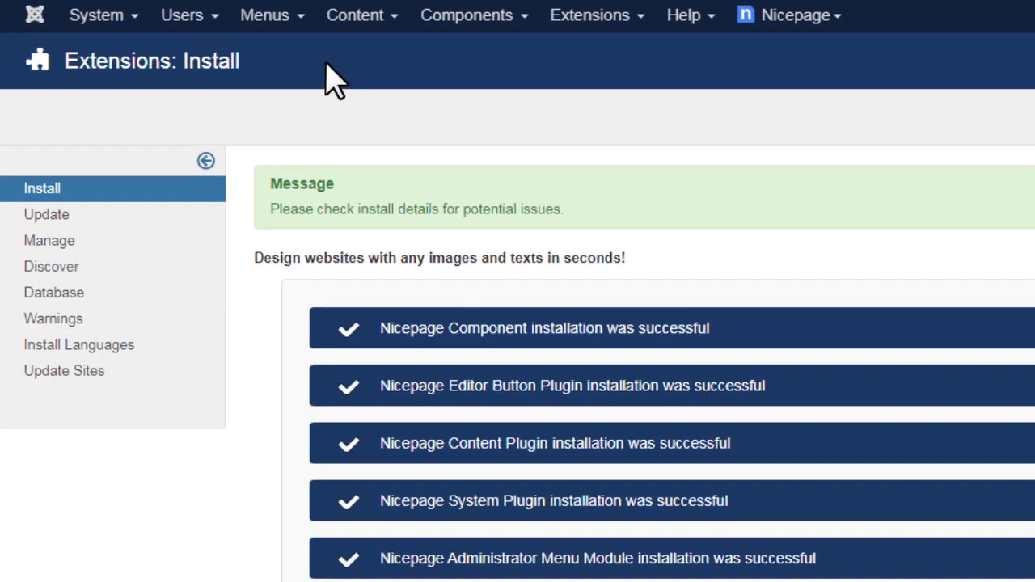
Open the Home article from the Content > Articles list and look over its edit form
left_click(267, 11)
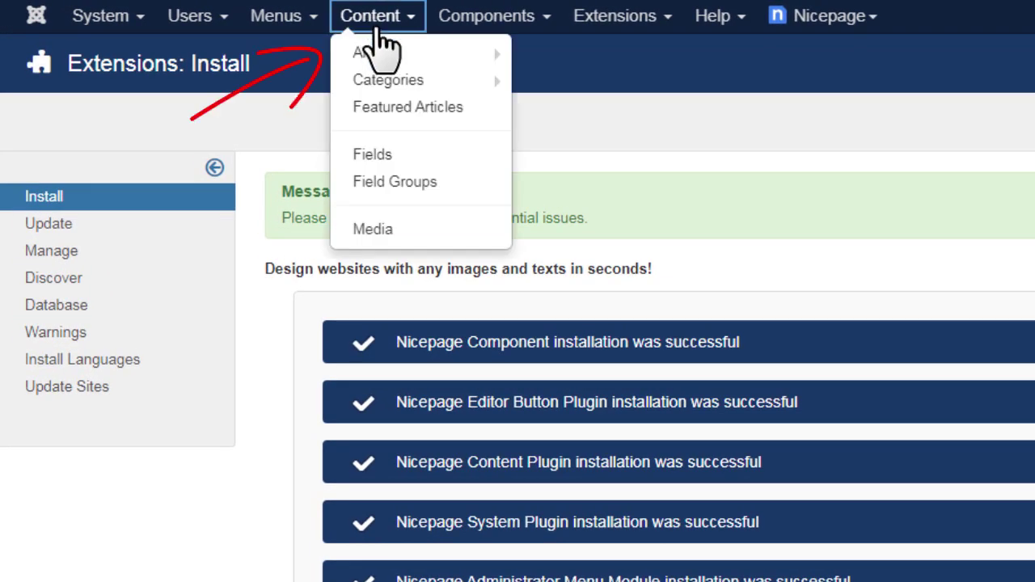
mouse_move(281, 50)
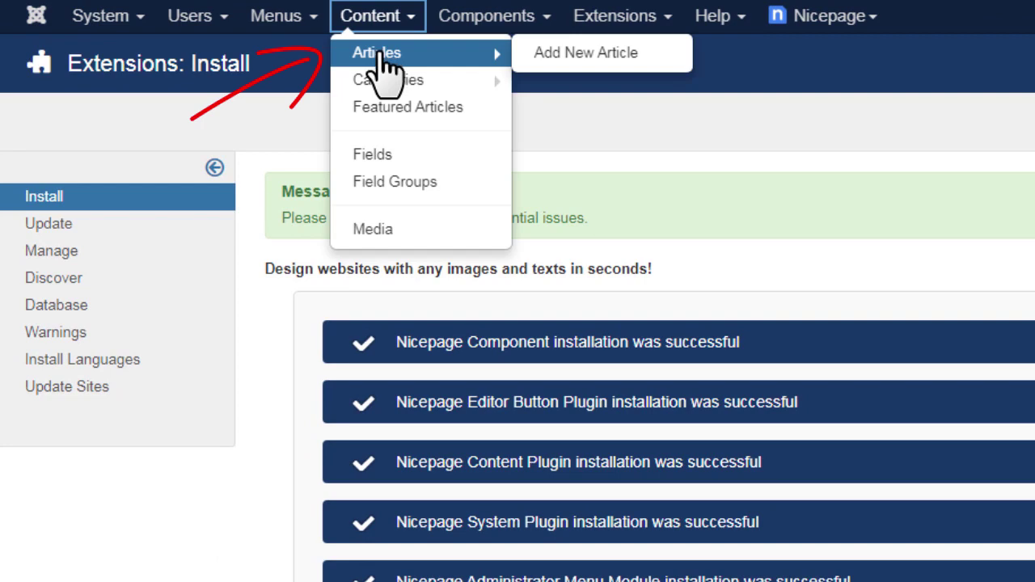
left_click(380, 53)
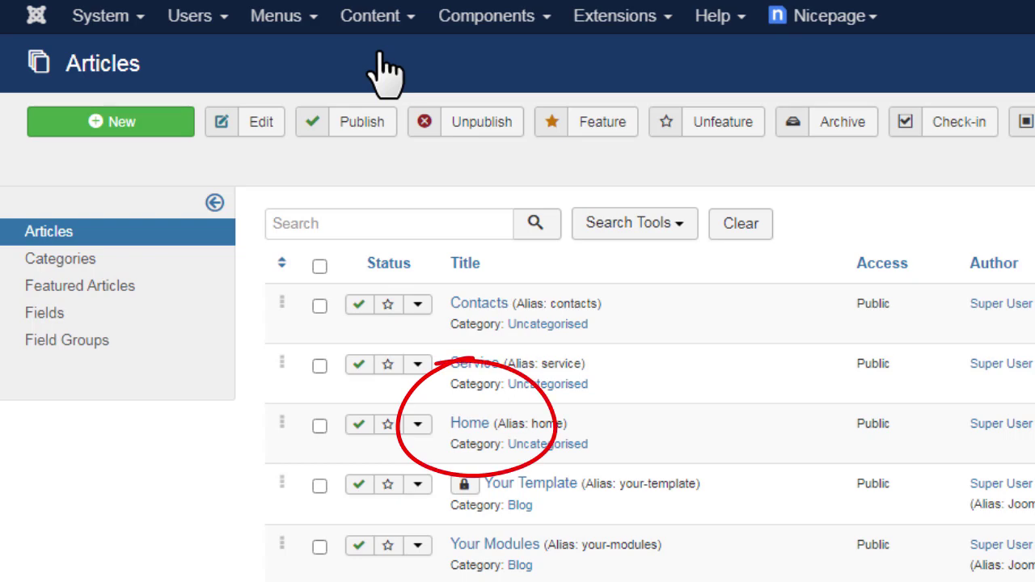
left_click(477, 423)
scroll(476, 441, "down", 5)
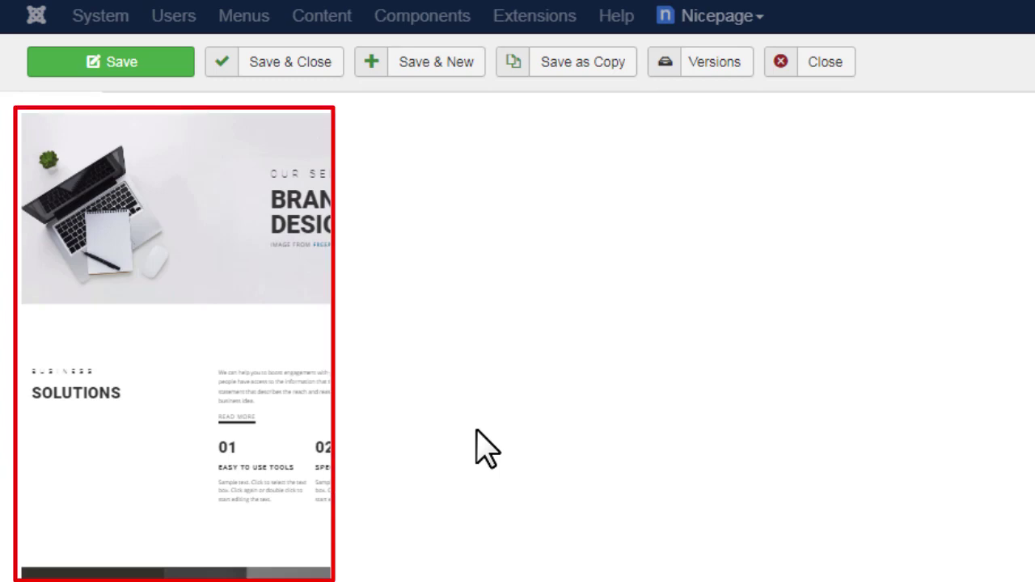
scroll(475, 441, "up", 5)
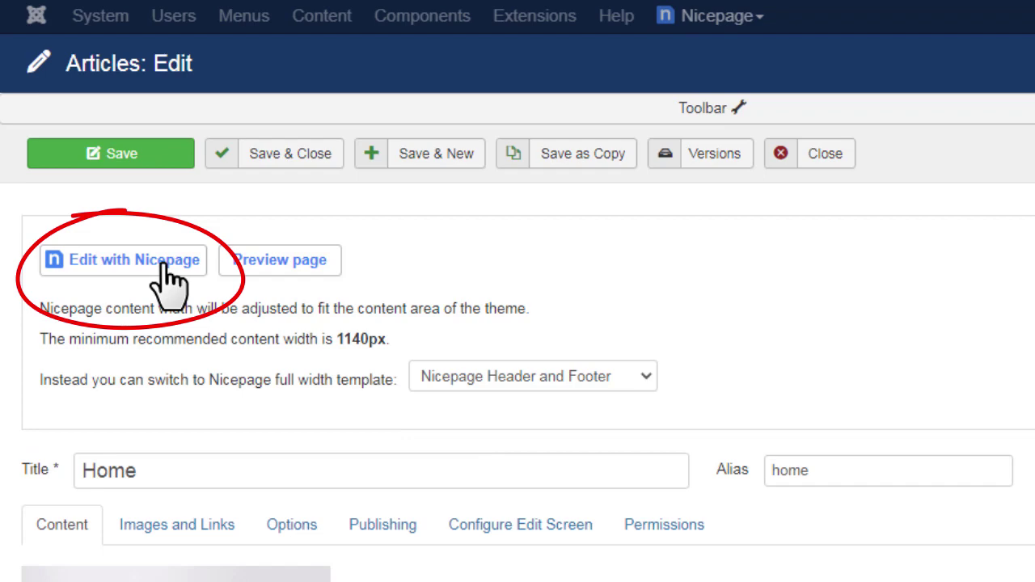
In Nicepage, give the Home page the third header style with a search box, save, and close
left_click(168, 264)
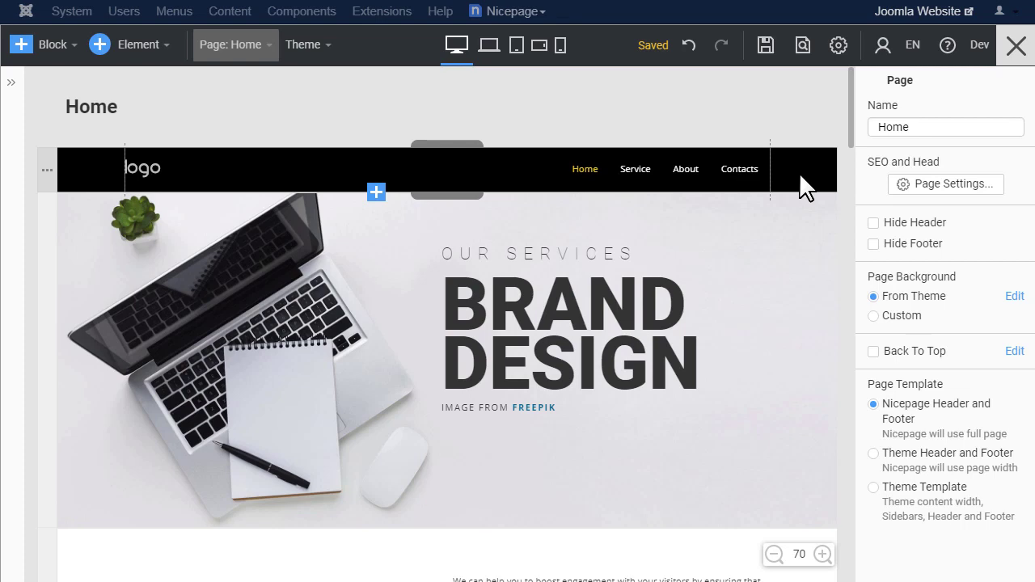
left_click(799, 172)
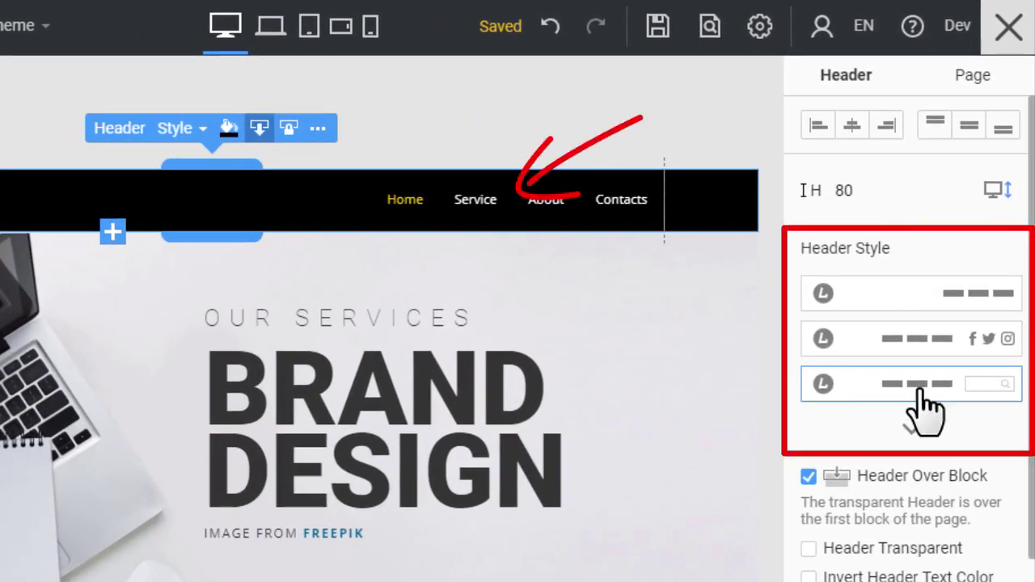
left_click(926, 408)
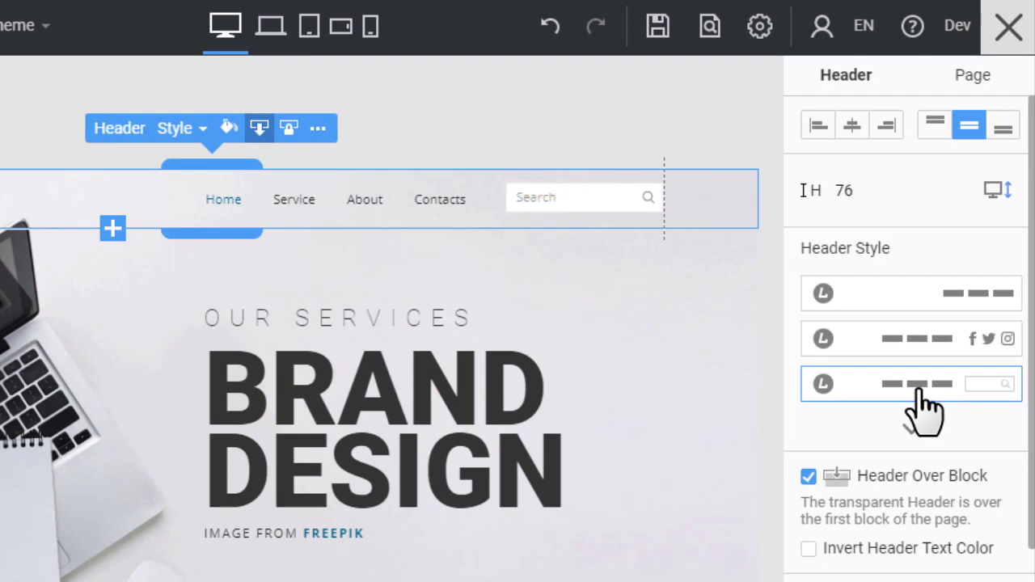
left_click(698, 154)
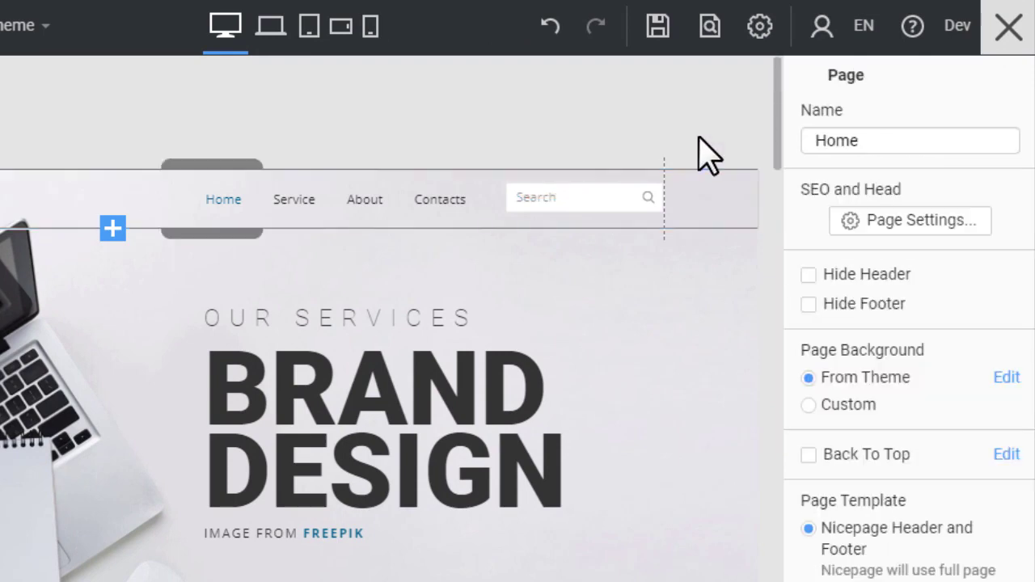
left_click(658, 29)
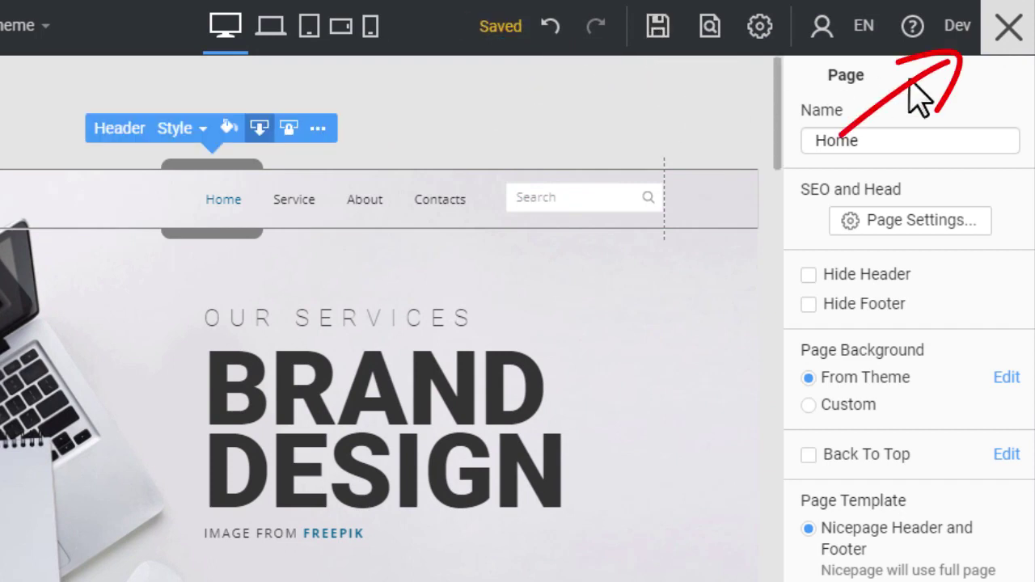
left_click(1008, 36)
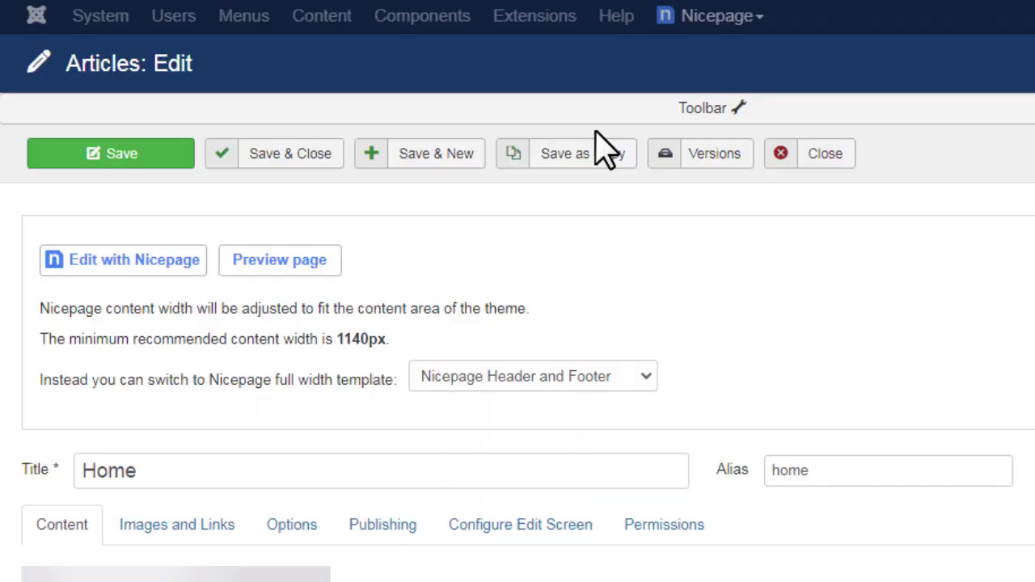
Save the Home article, then open and preview the Service article before closing it
left_click(278, 162)
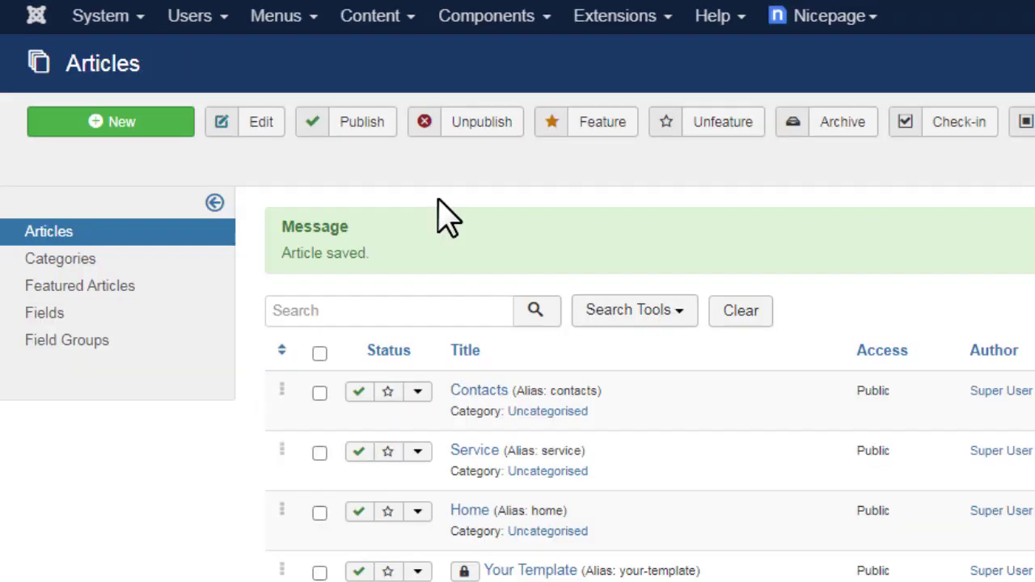
left_click(482, 456)
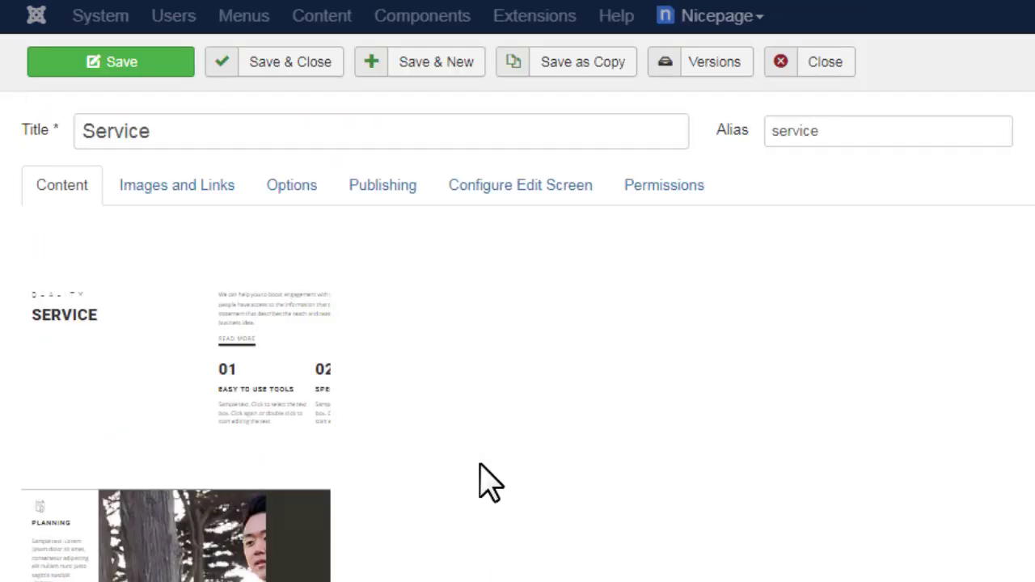
scroll(481, 469, "down", 2)
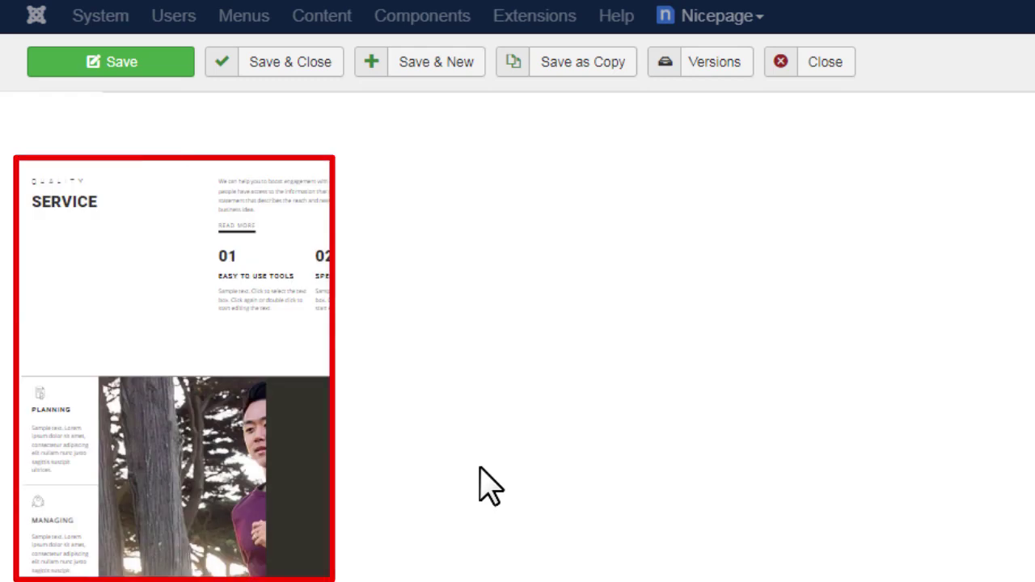
scroll(490, 486, "up", 5)
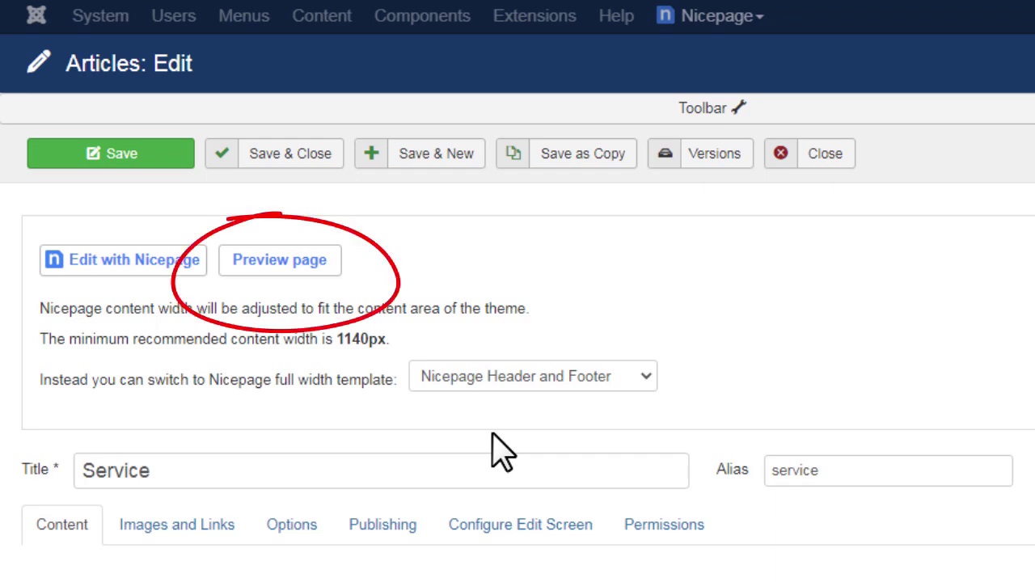
left_click(318, 275)
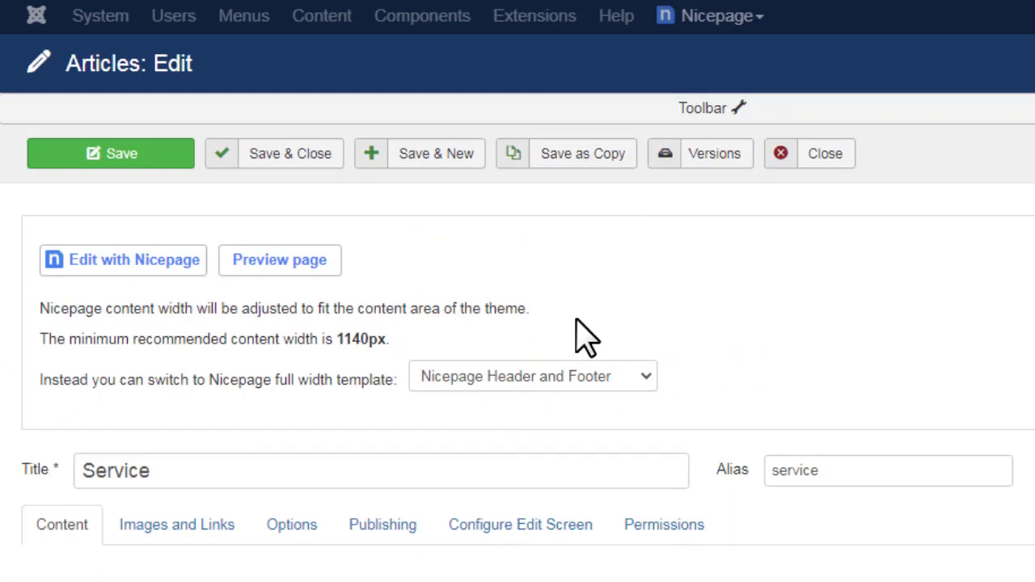
left_click(823, 154)
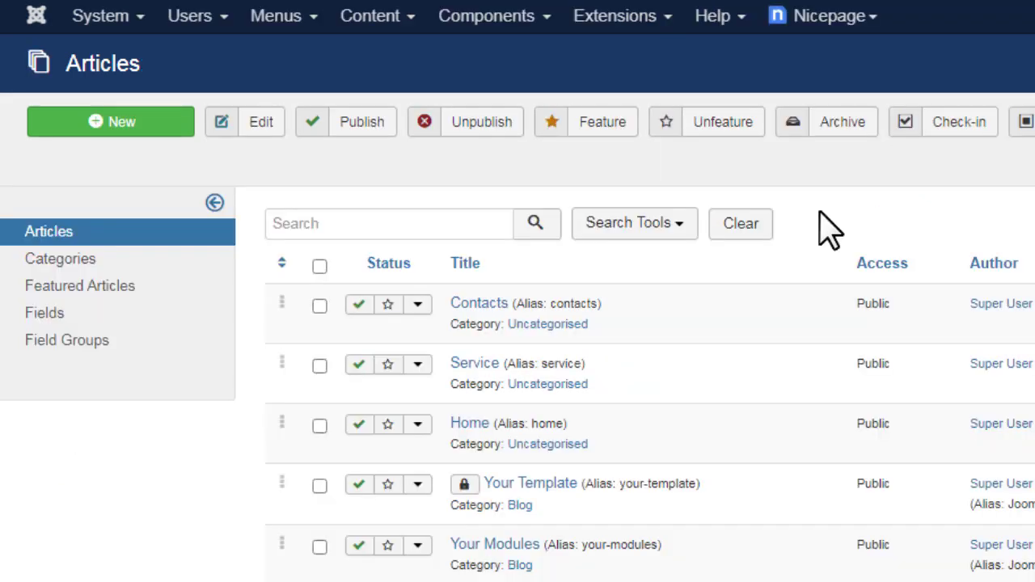
Open the Contacts article and preview it on the site, showing the search-box header
left_click(488, 307)
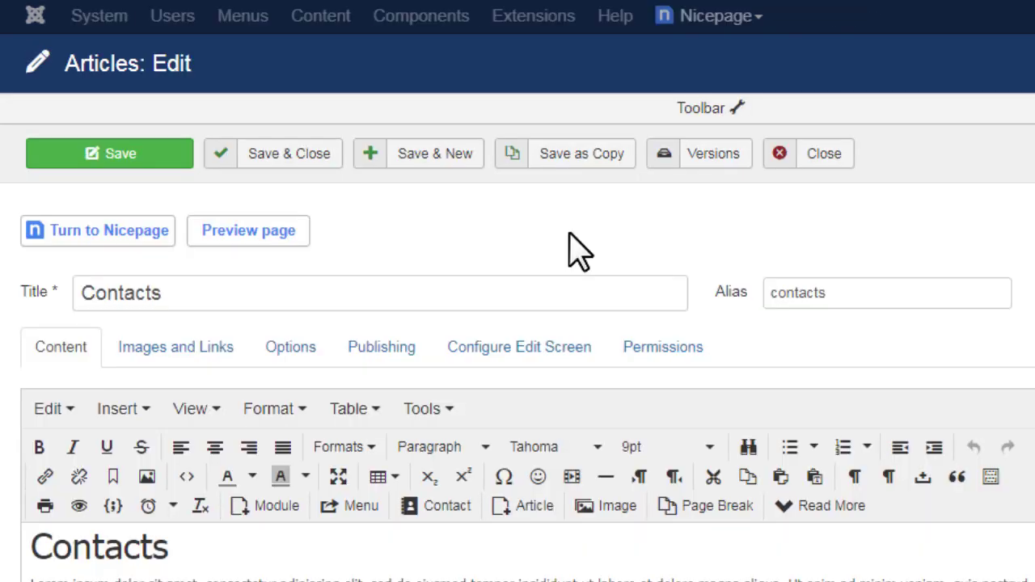
left_click(263, 236)
Turn the Contacts article into a Nicepage page using a chosen Contacts design
left_click(158, 250)
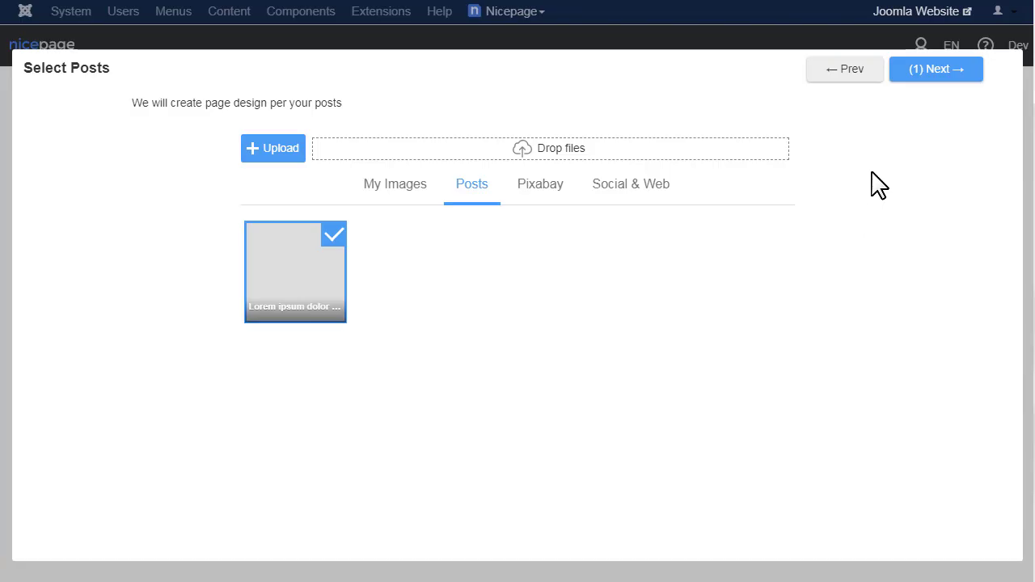
left_click(936, 87)
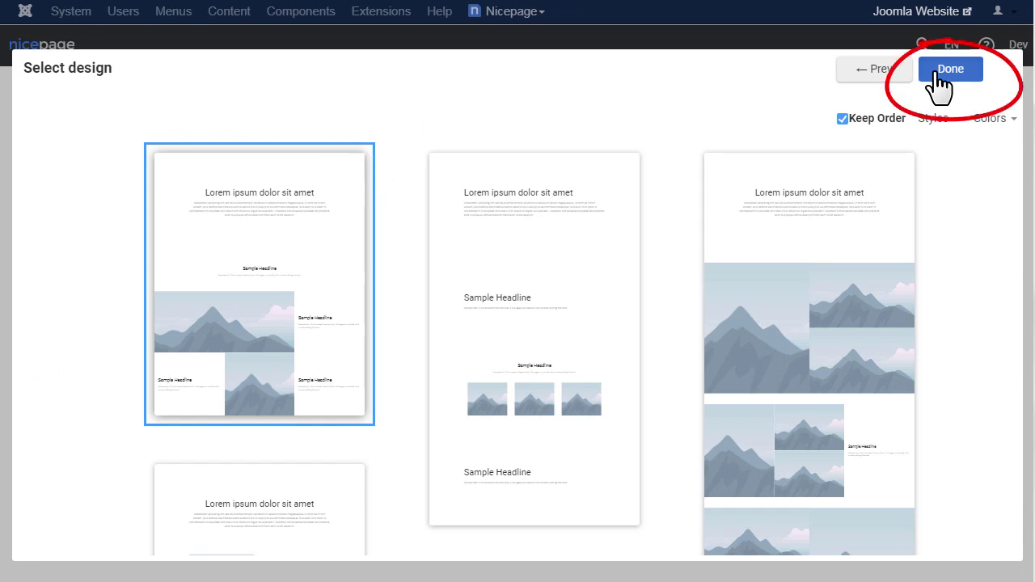
left_click(941, 81)
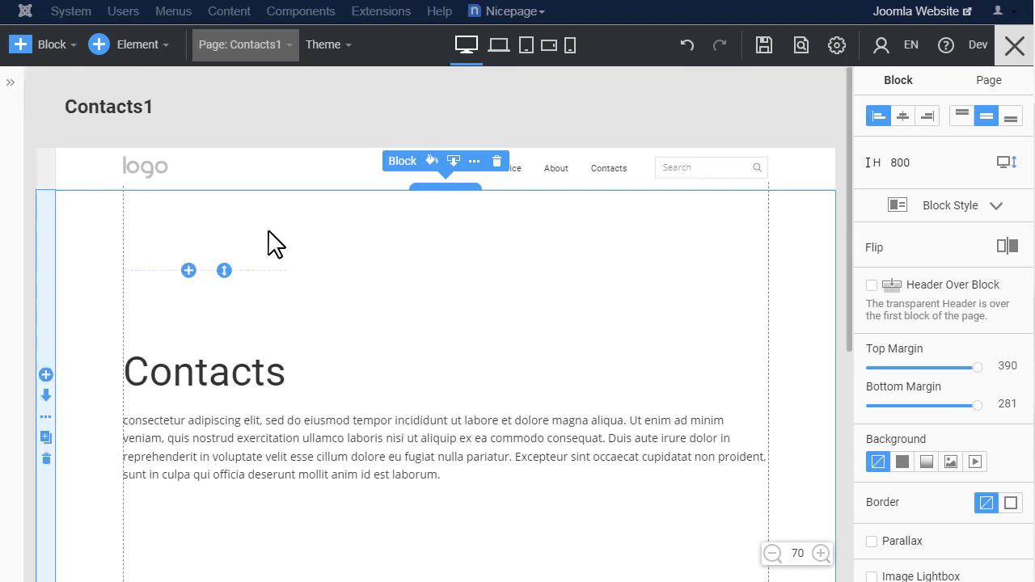
Set the block's top and bottom margins to 60 and close the Nicepage editor
left_click(1009, 366)
type("60")
left_click(1008, 403)
type("60")
key("Return")
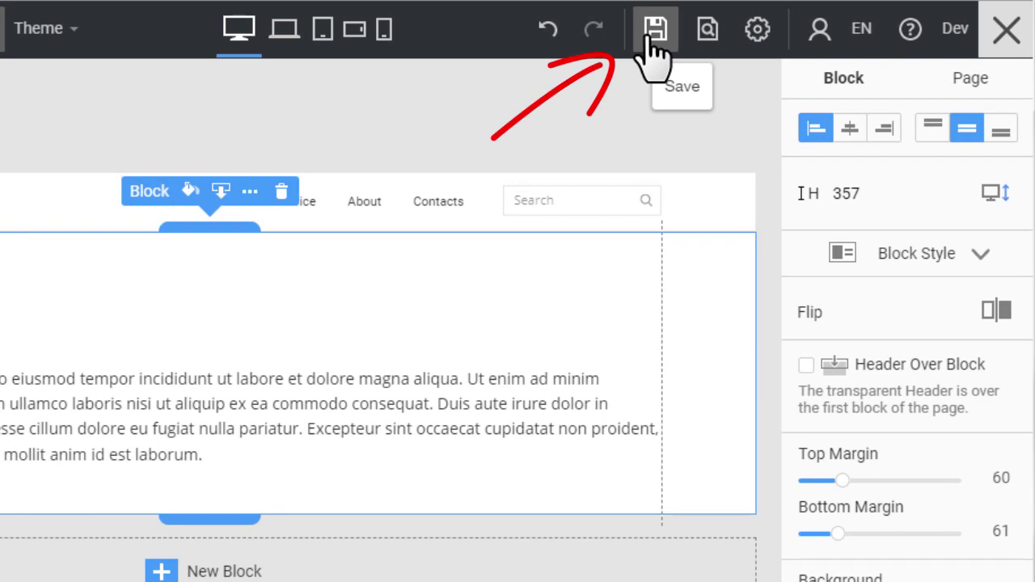
left_click(1005, 33)
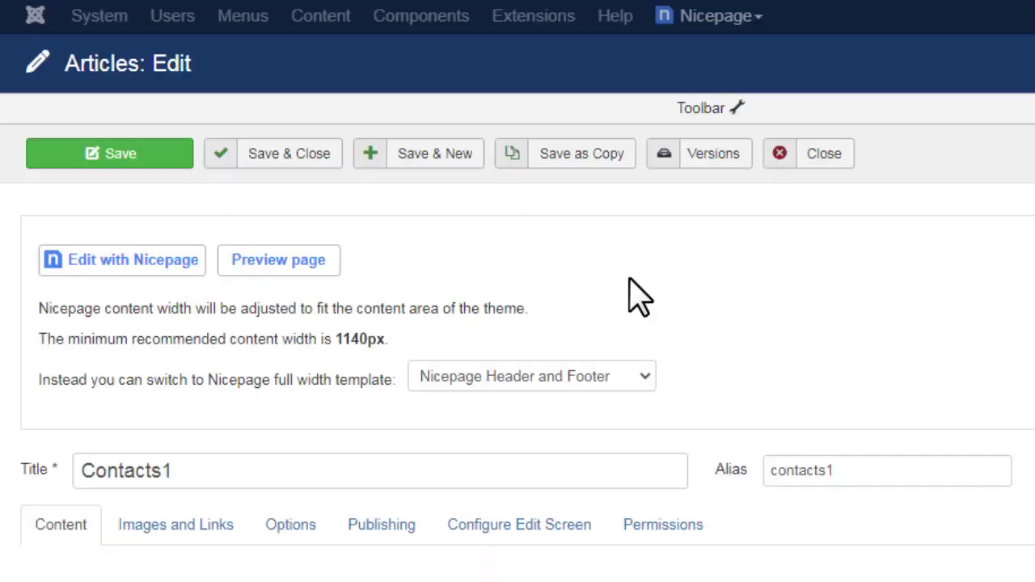
left_click(303, 267)
In Nicepage, switch the Contacts1 page template to Theme Header and Footer, save, and close
left_click(165, 263)
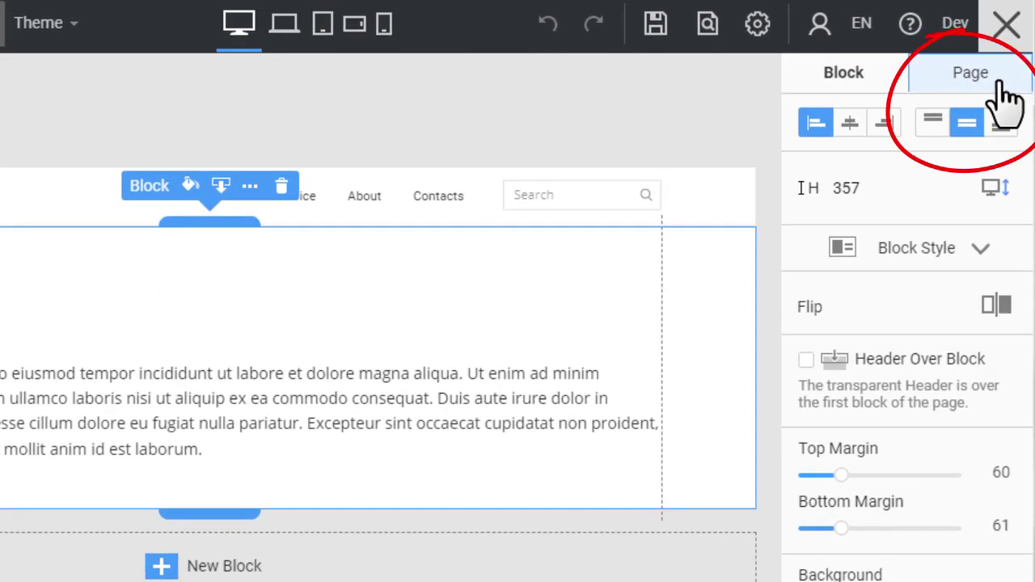
left_click(1005, 96)
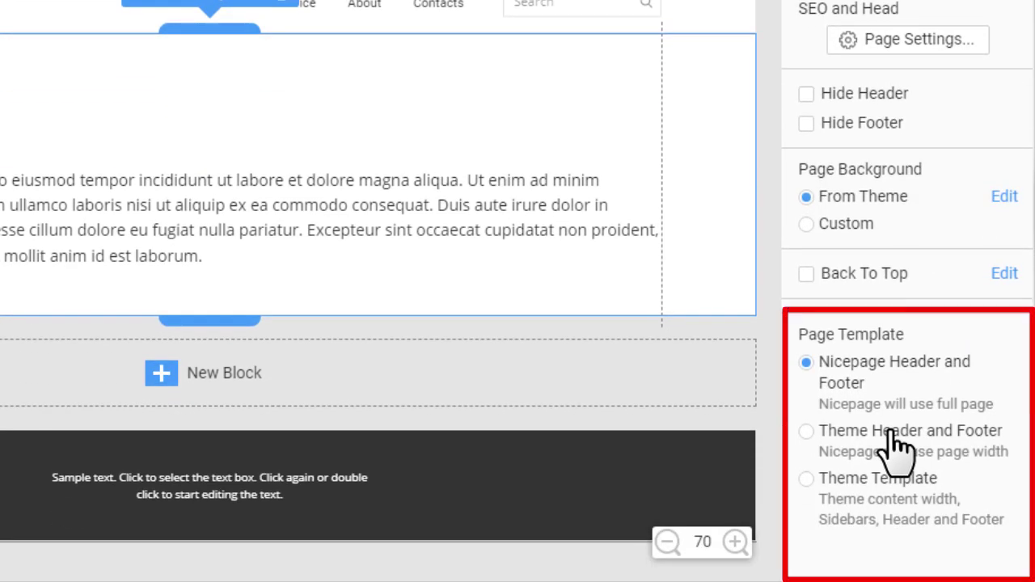
left_click(893, 436)
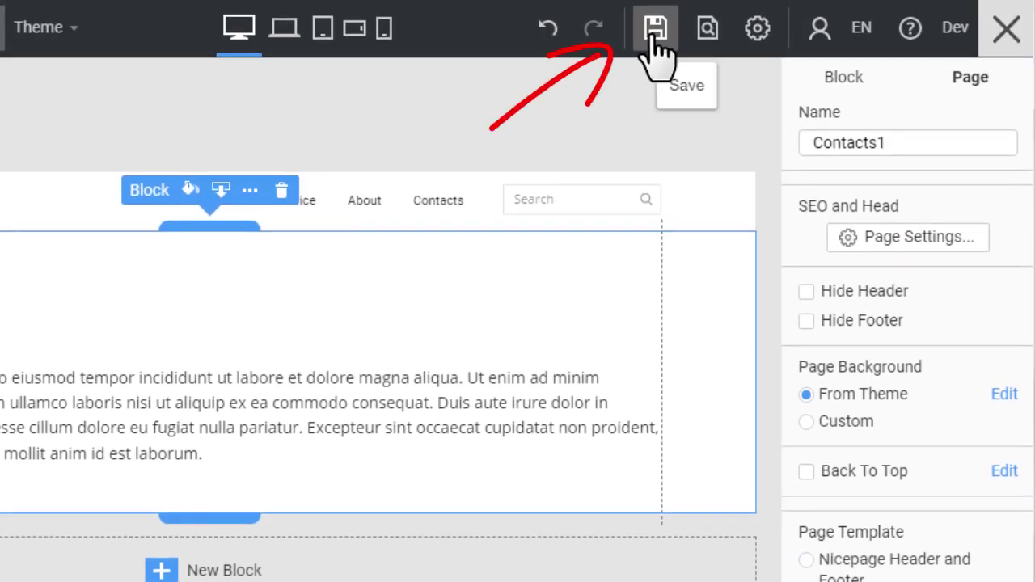
left_click(654, 34)
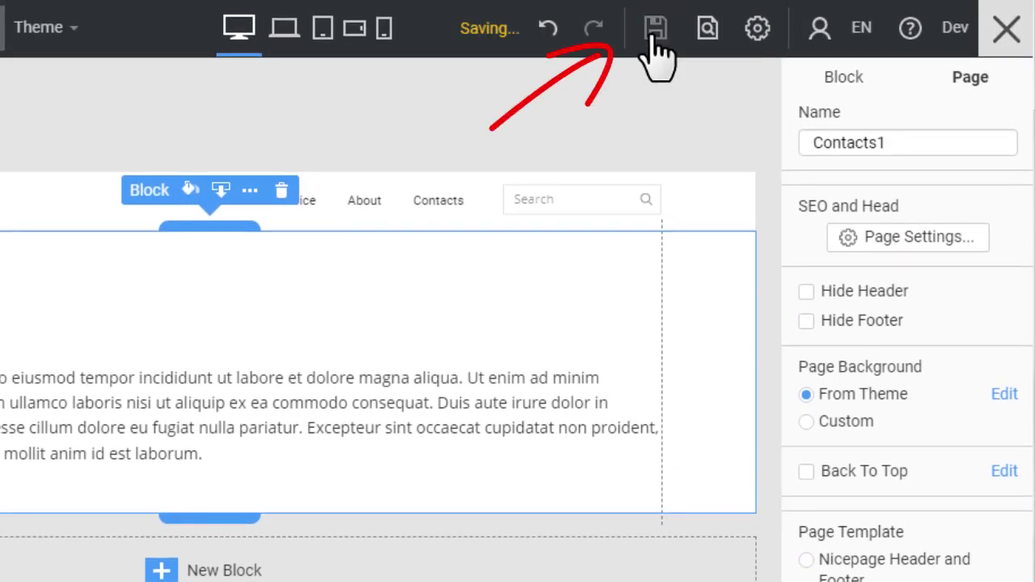
left_click(651, 141)
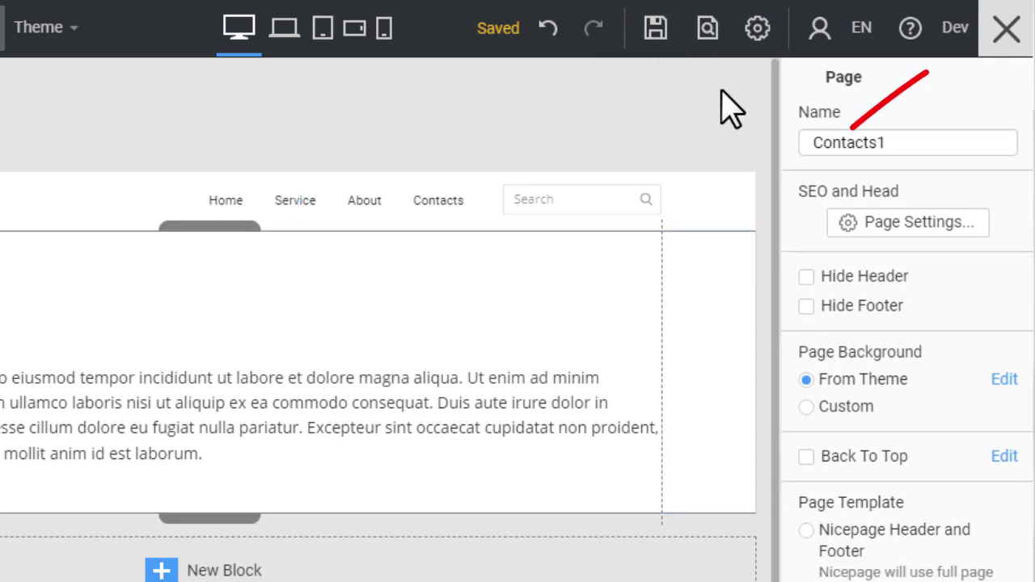
left_click(1008, 29)
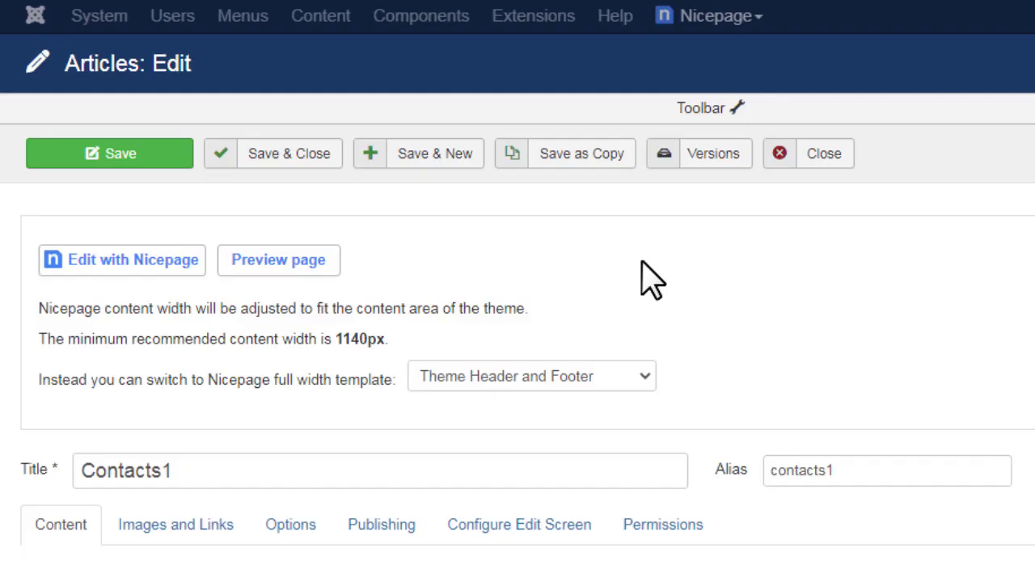
left_click(322, 279)
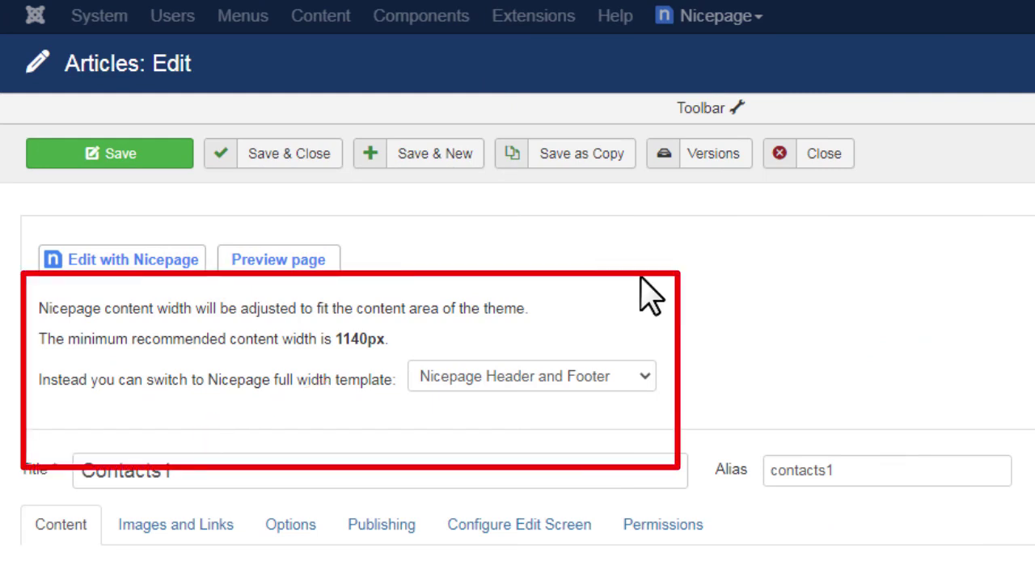
Choose Theme Header and Footer as the Contacts1 template, save the article, and preview it
left_click(639, 377)
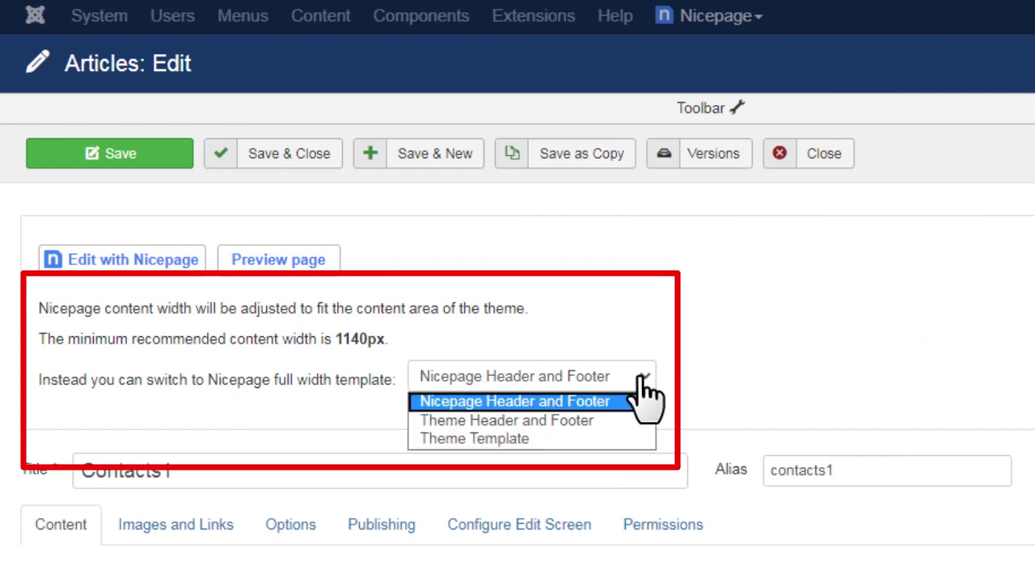
left_click(594, 421)
left_click(176, 166)
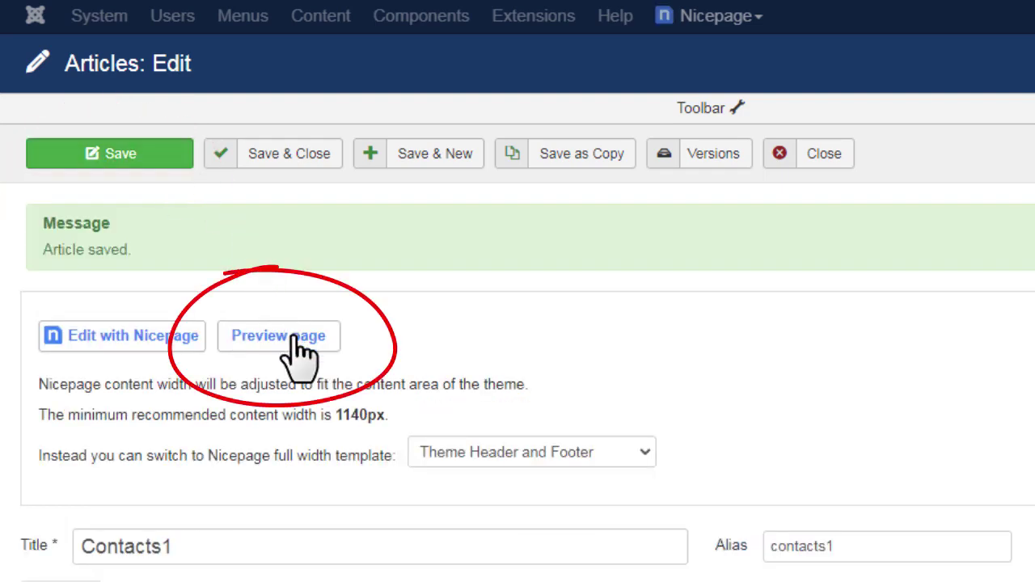
left_click(295, 341)
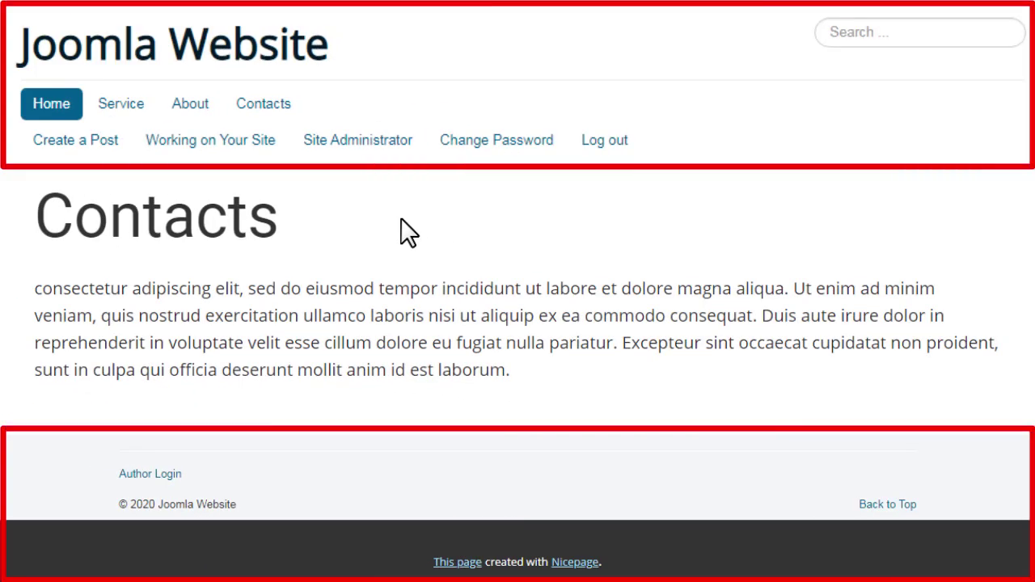